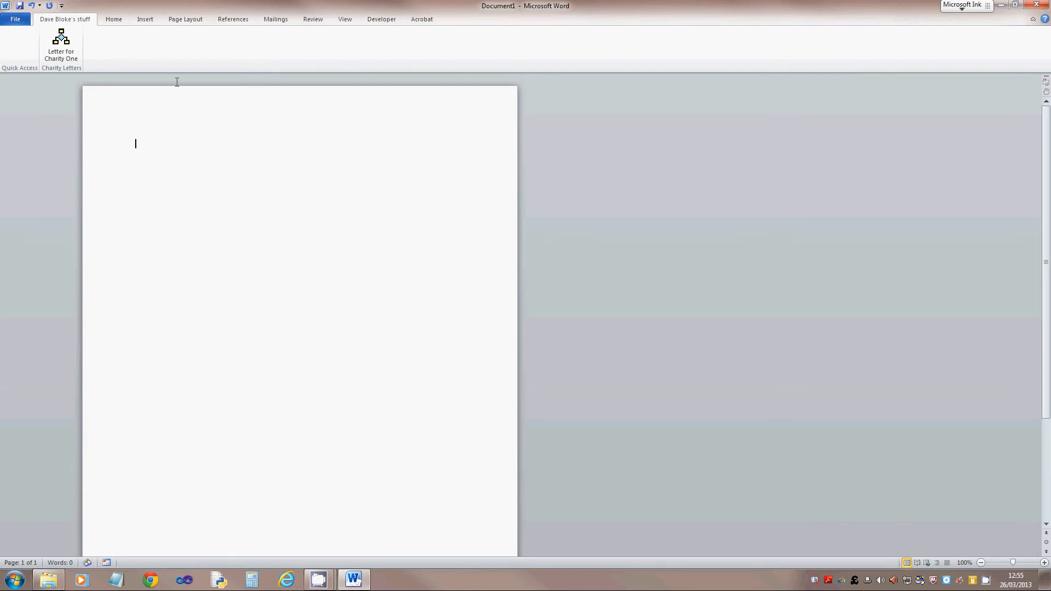
Insert a table with three columns and three rows at the start of the blank document
click(146, 20)
click(87, 54)
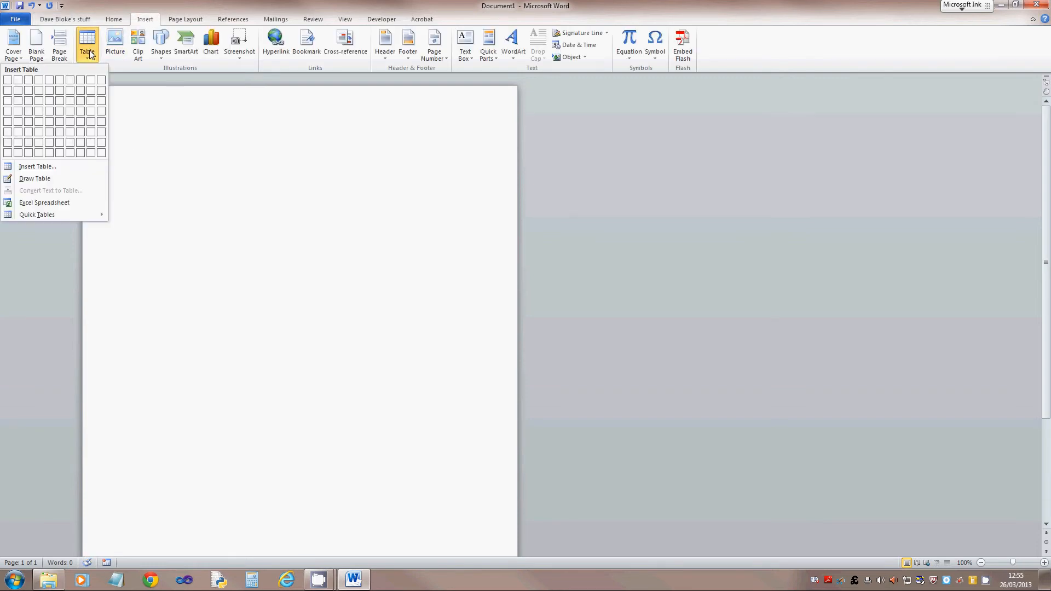
click(34, 108)
click(336, 279)
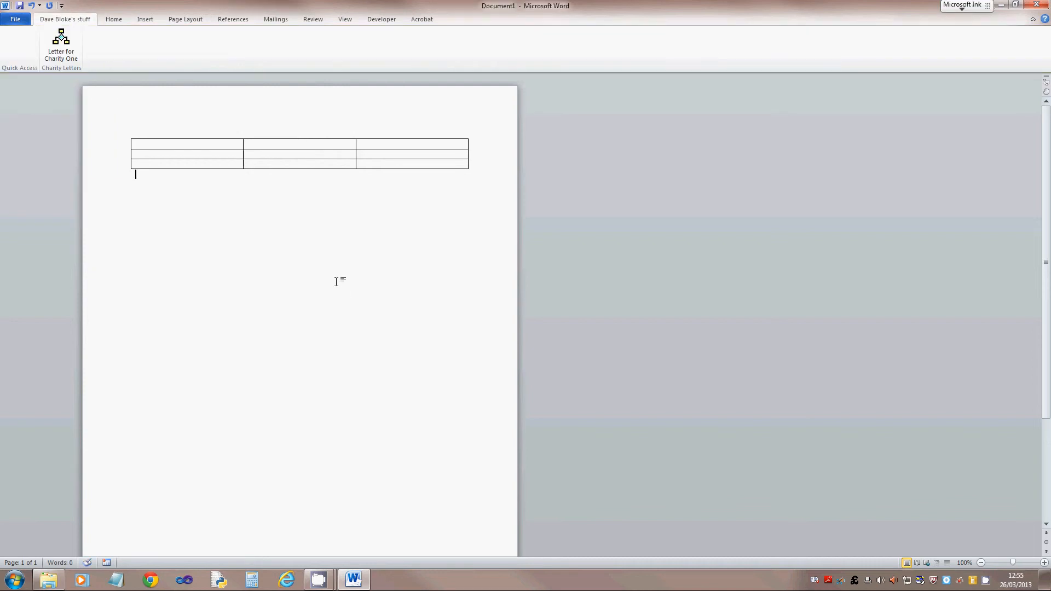
Try the No Border setting on the whole table and undo it
click(130, 135)
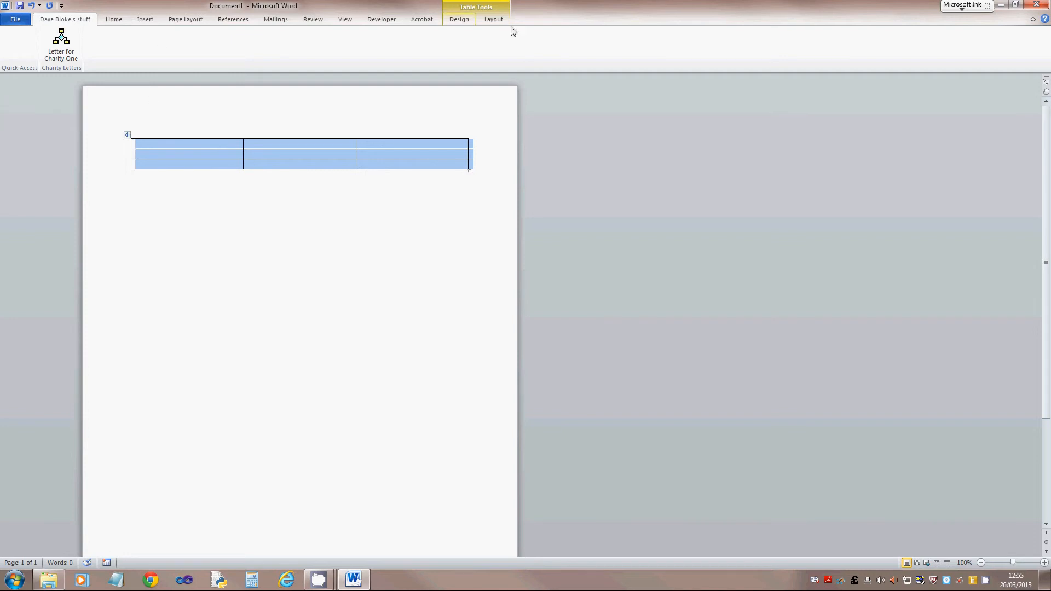
click(492, 20)
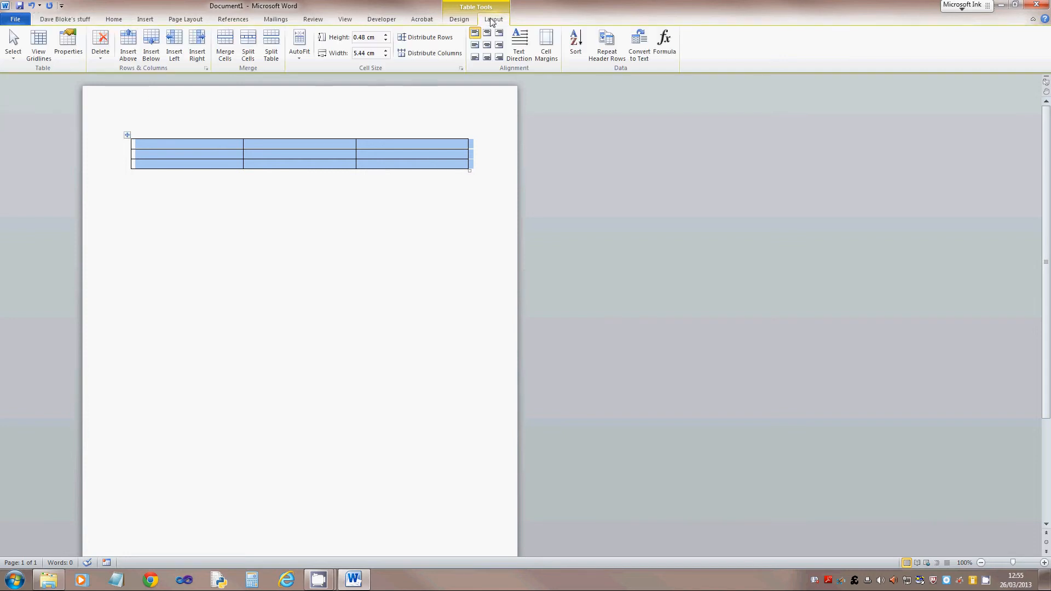
click(460, 21)
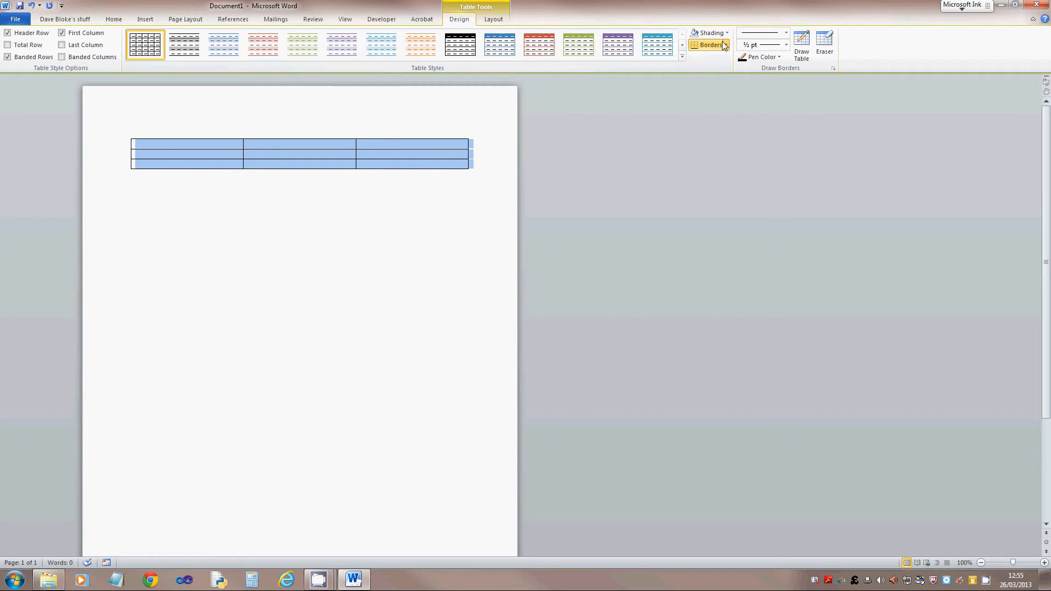
click(724, 45)
click(661, 108)
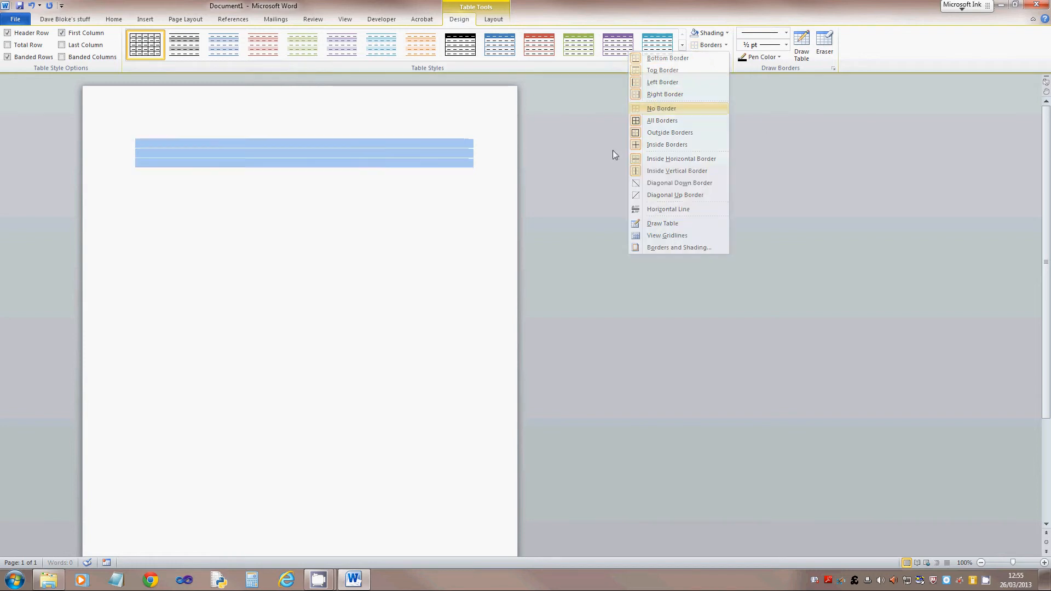
click(297, 263)
click(169, 154)
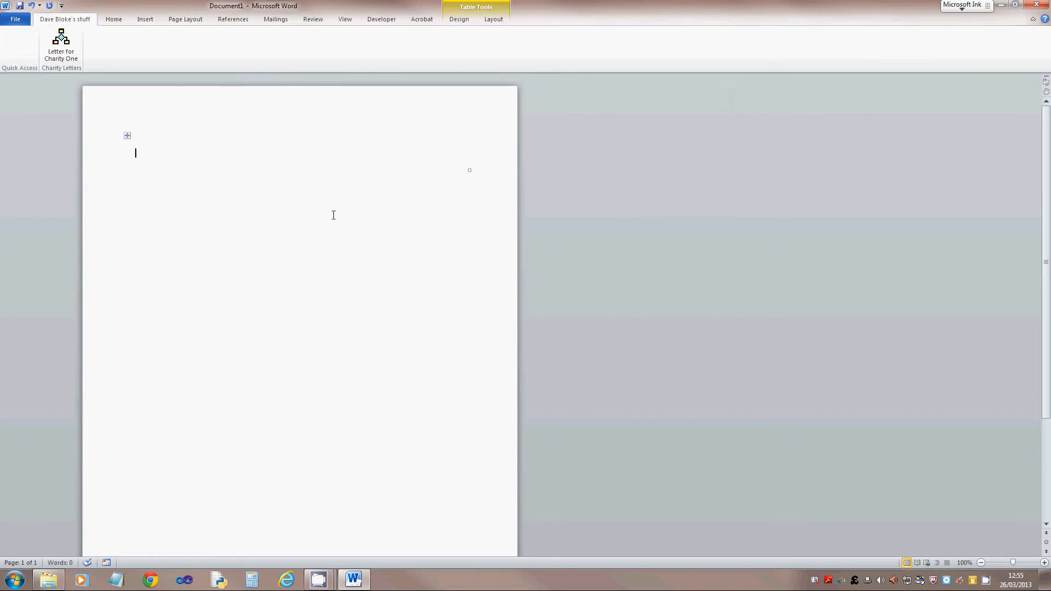
key(ctrl+z)
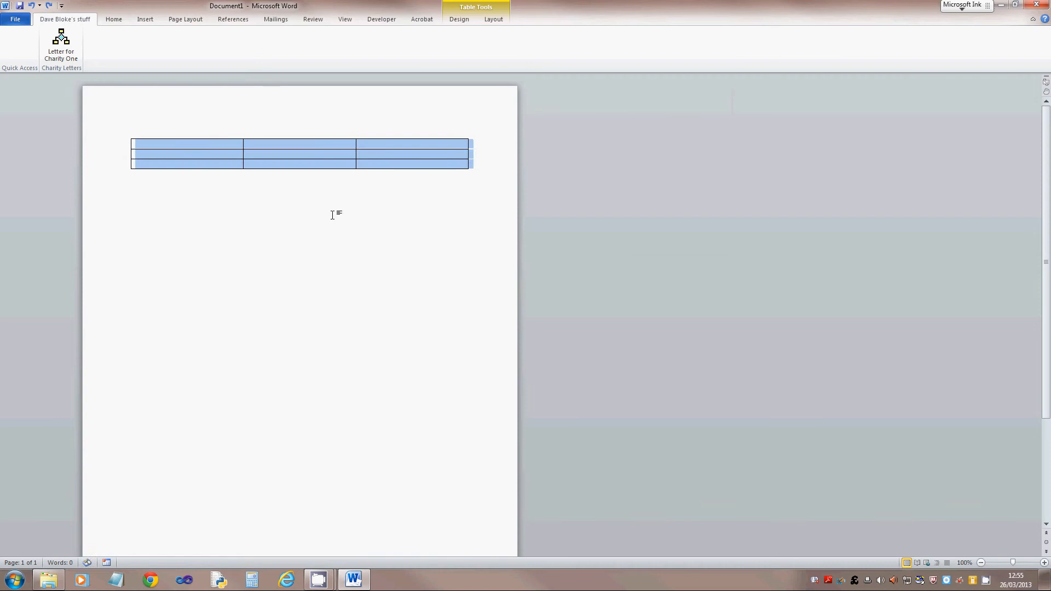
click(298, 207)
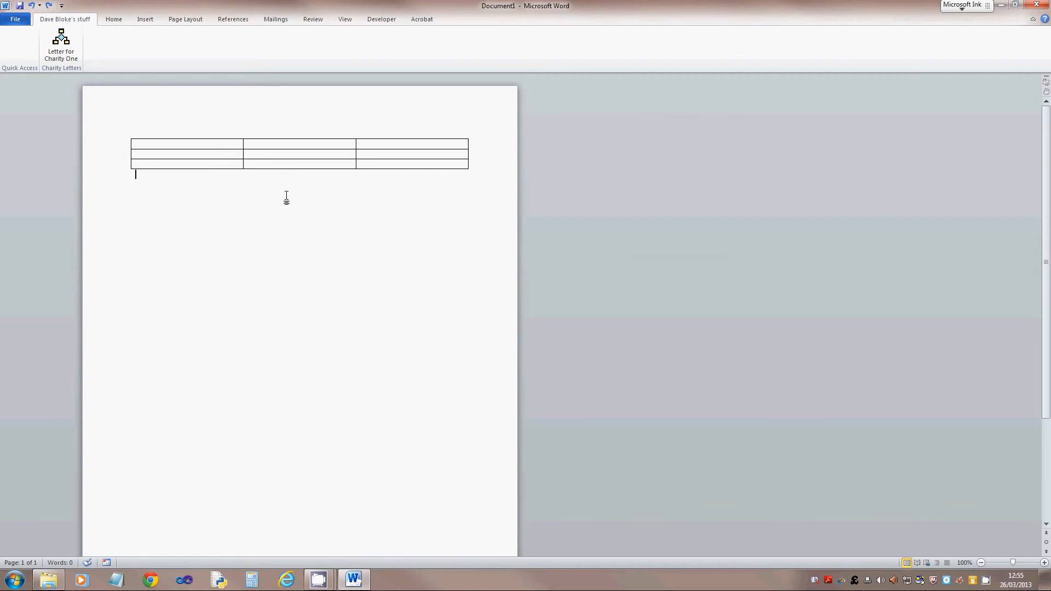
Enter TEMPLATE CHOICE in the first row's middle cell, and CHARITY LETTER and PRICE LABELS in the last row's first and third cells
click(263, 143)
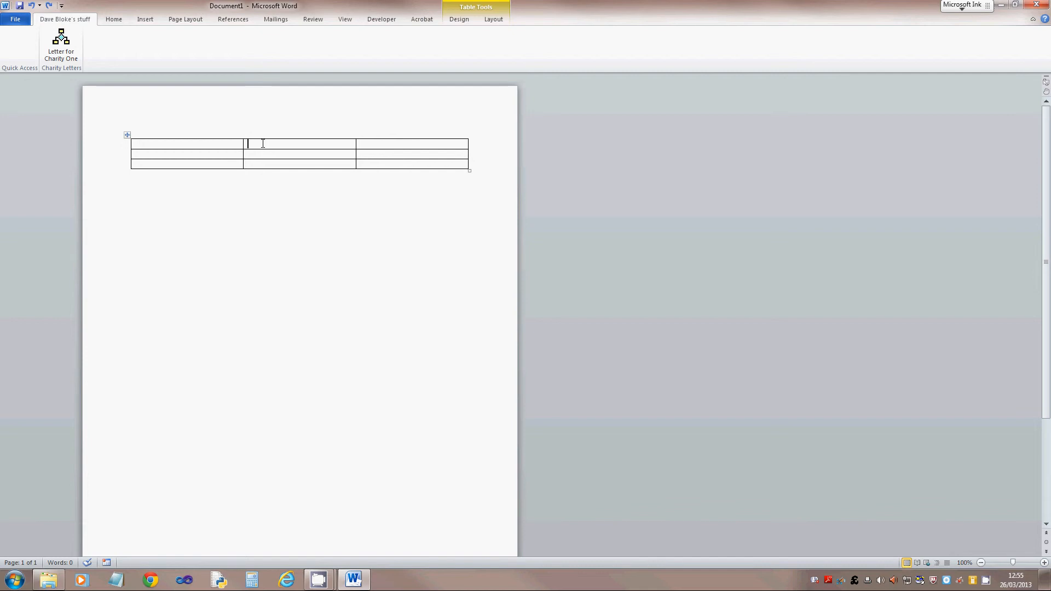
text(TEMPLATE CHOICE)
click(213, 166)
text(CHARITY LET)
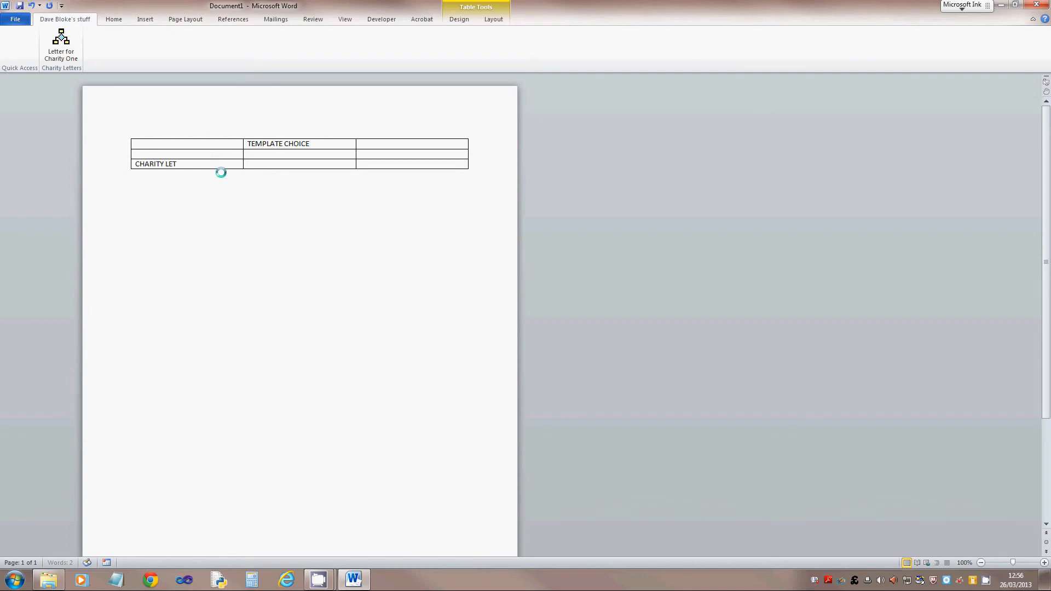
text(TER)
click(398, 165)
text(PRICE LABELS)
key(Return)
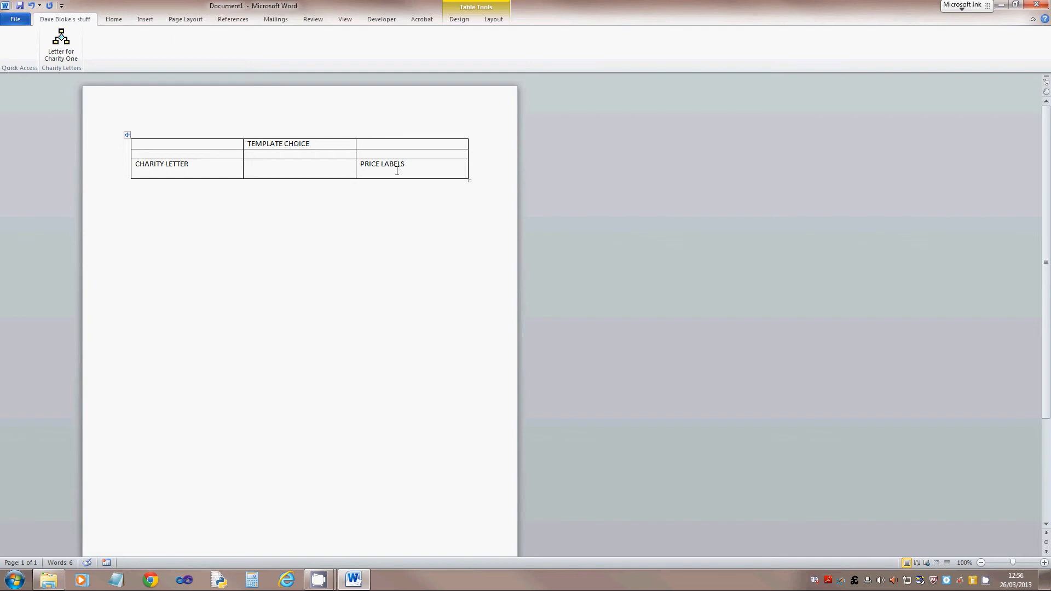
drag(417, 174, 361, 165)
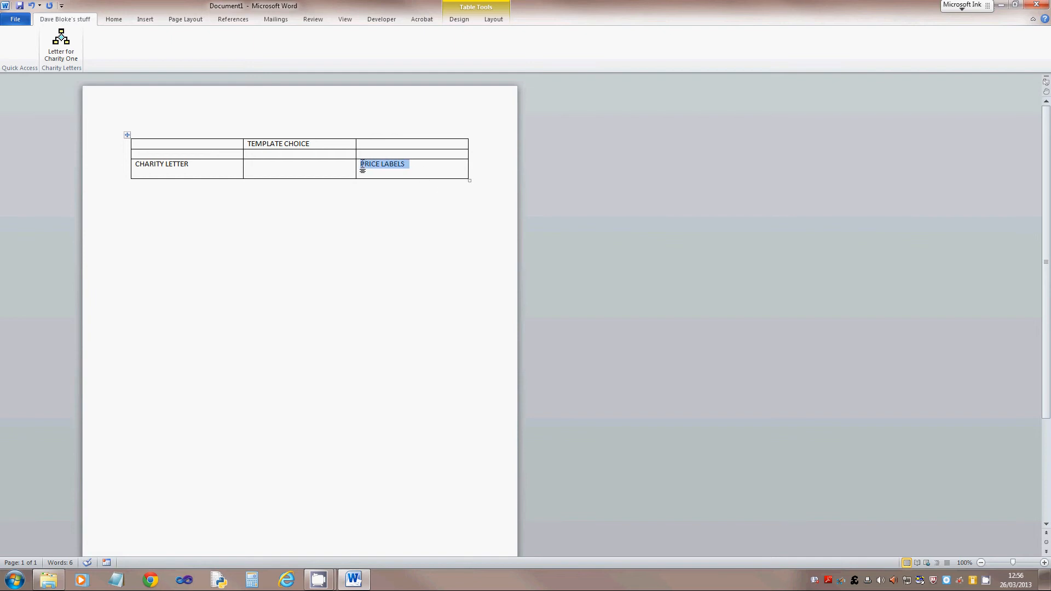
click(109, 21)
click(65, 19)
click(297, 174)
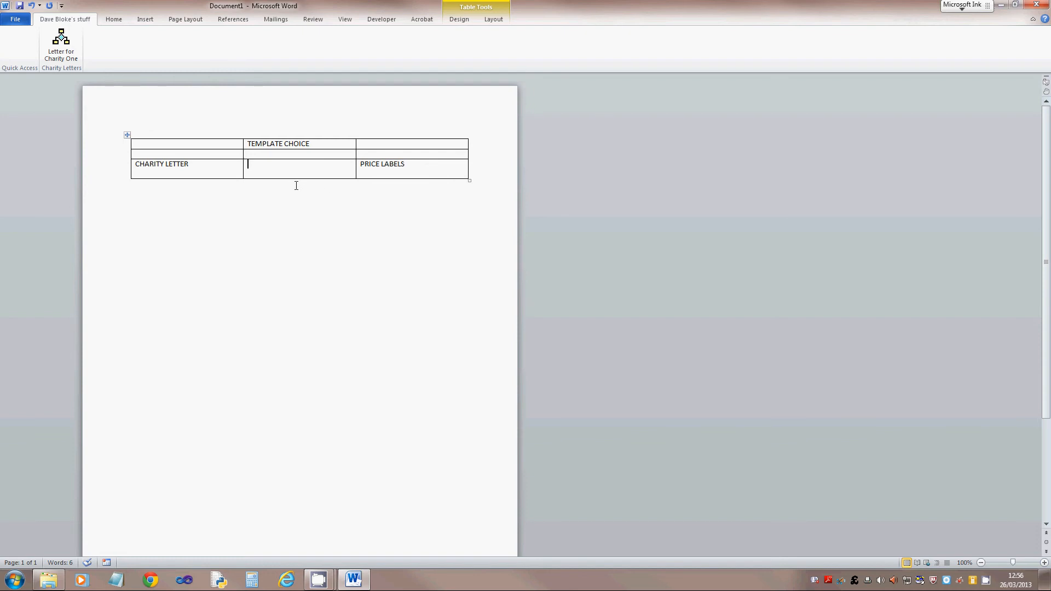
Save the document as the web page TEMPLATE CHOICE.htm in the Templates folder inside double 1st on the D: drive
click(15, 21)
click(28, 53)
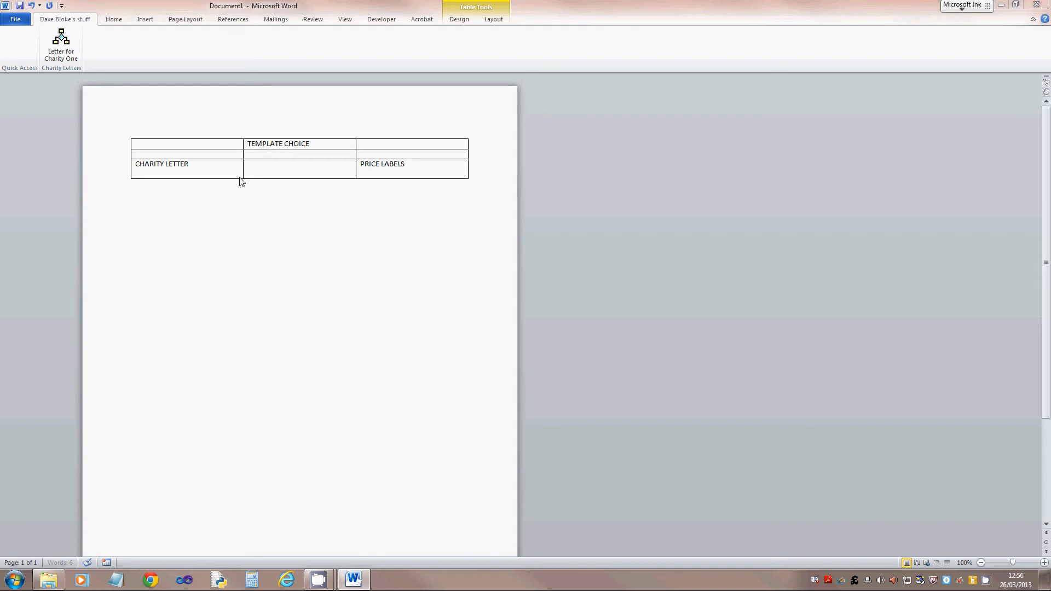
click(159, 234)
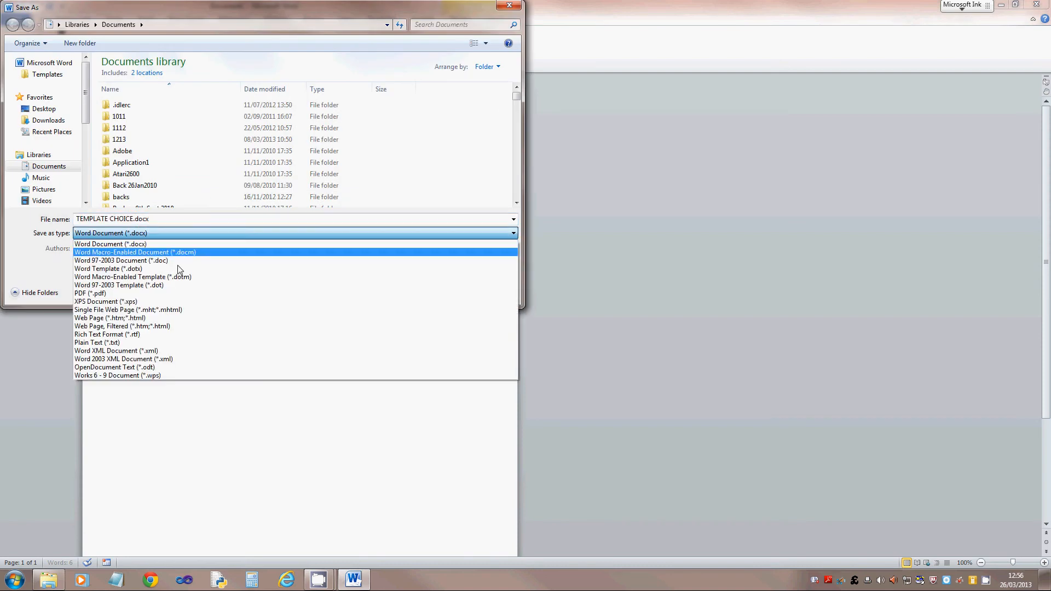
click(153, 318)
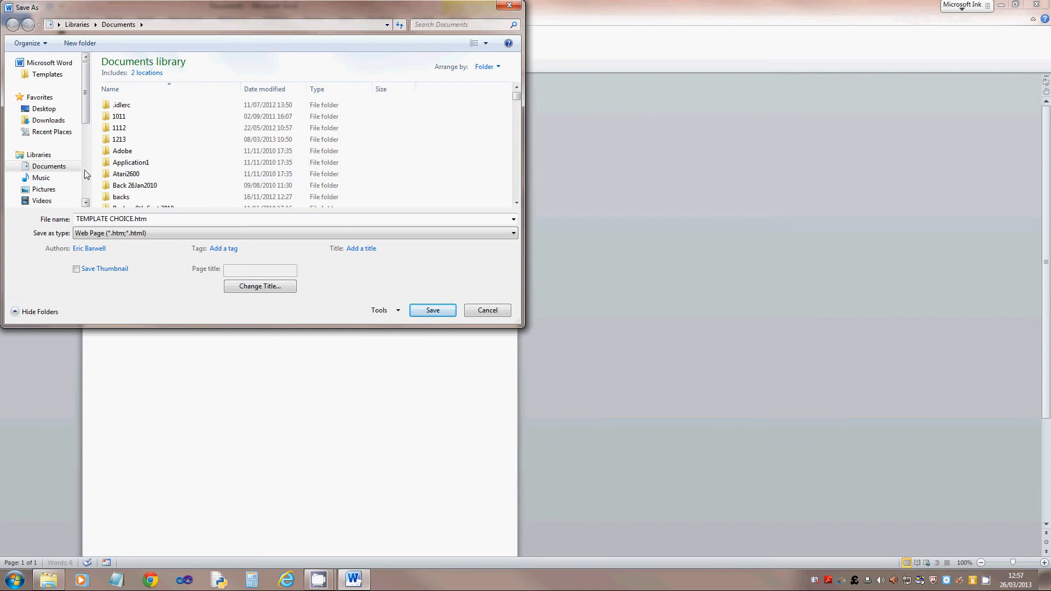
scroll(85, 174, down, 4)
click(47, 117)
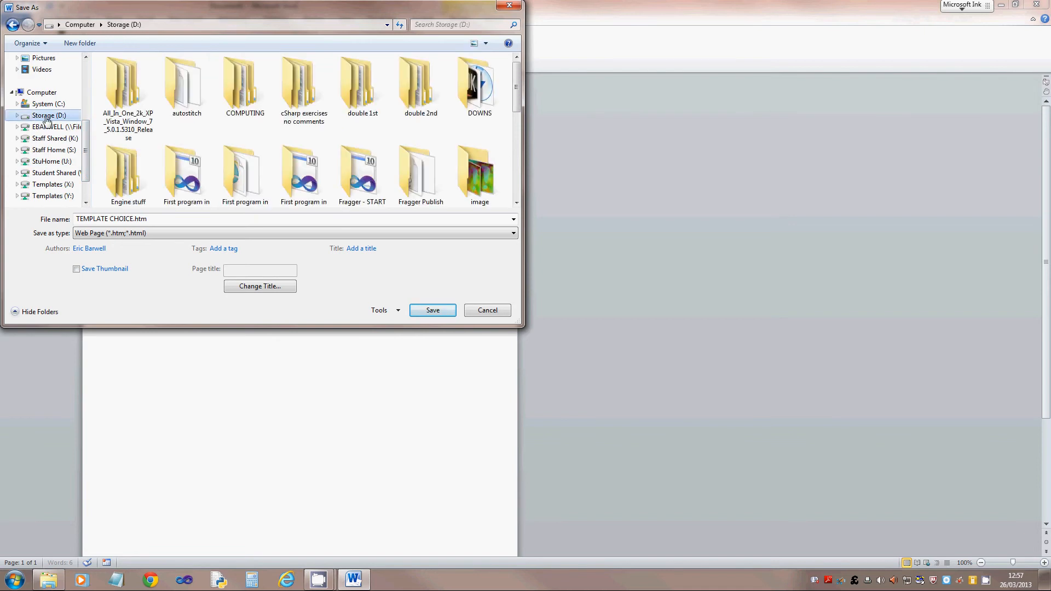
double_click(360, 90)
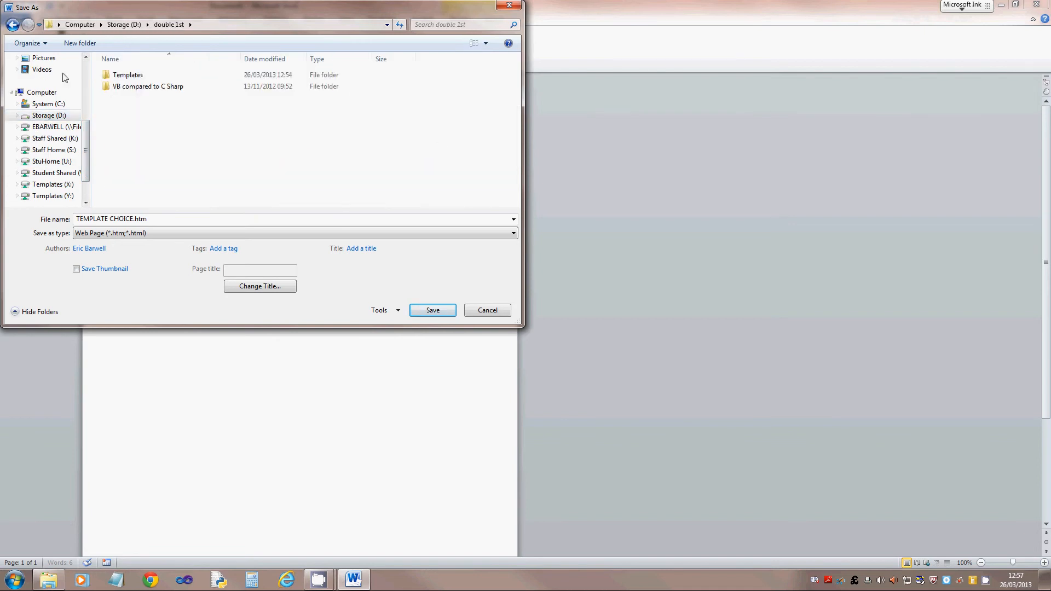
double_click(116, 76)
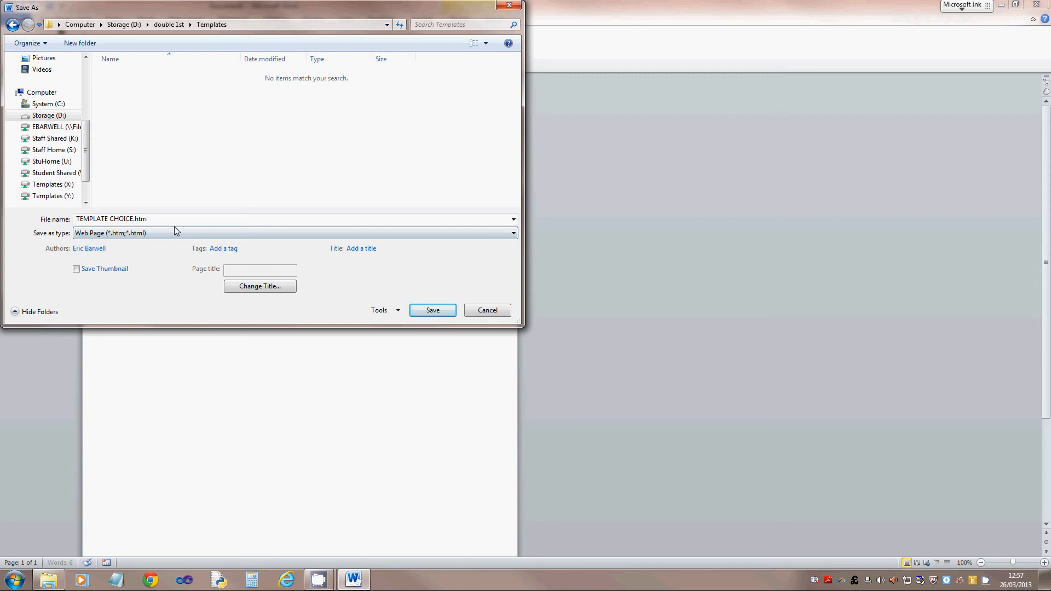
click(421, 310)
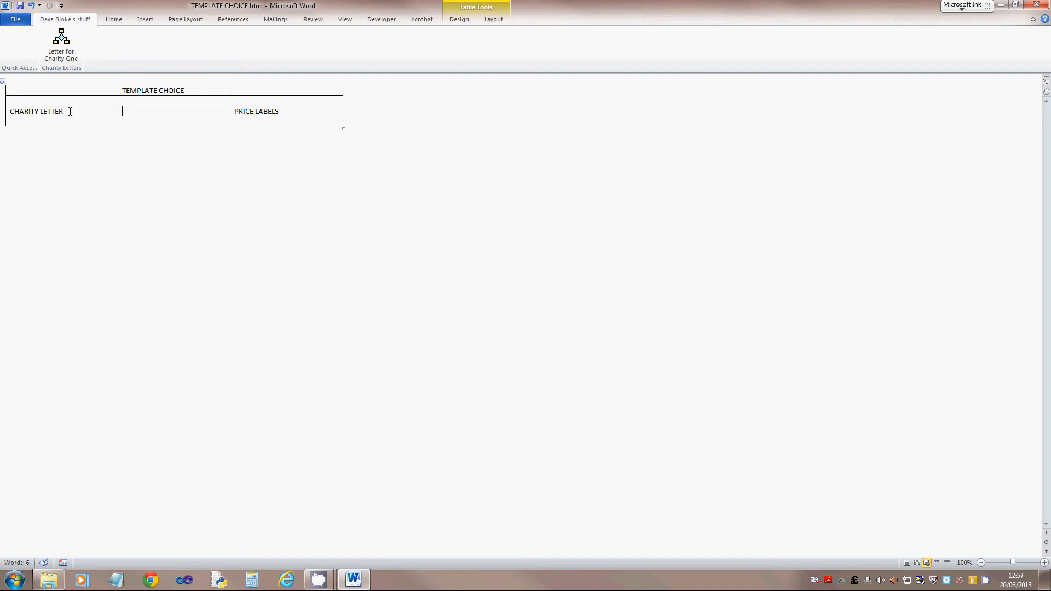
Hyperlink the CHARITY LETTER text to the existing file WORD DOCUMENT.docx
drag(63, 112, 10, 111)
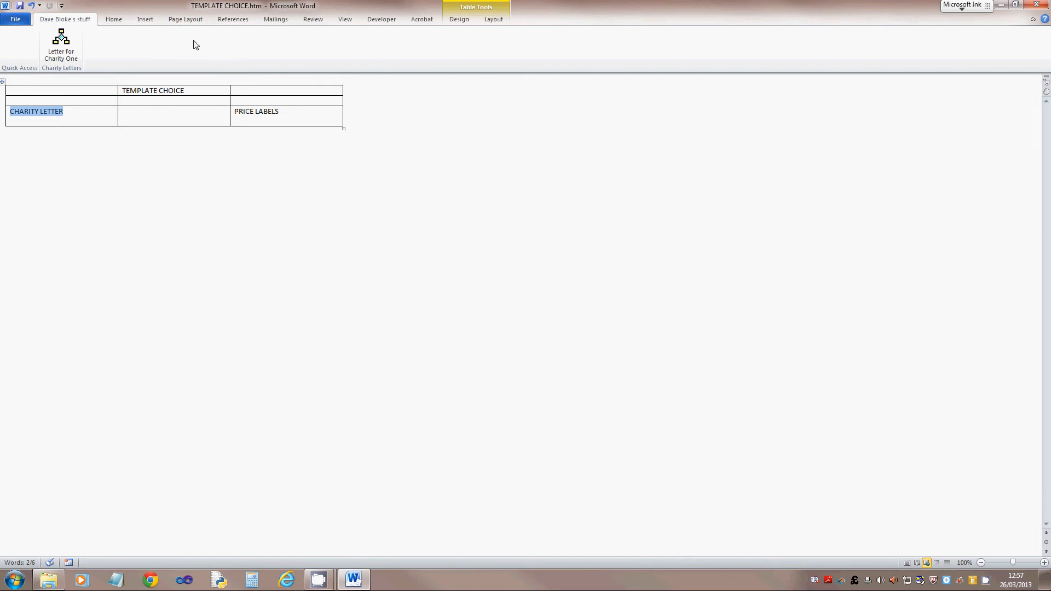
click(145, 19)
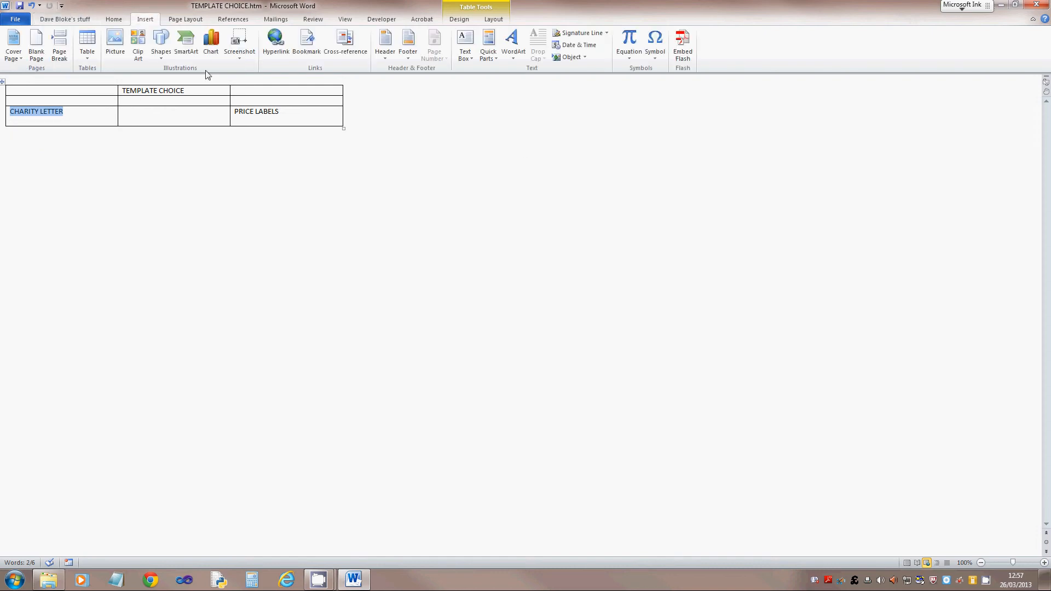
click(275, 41)
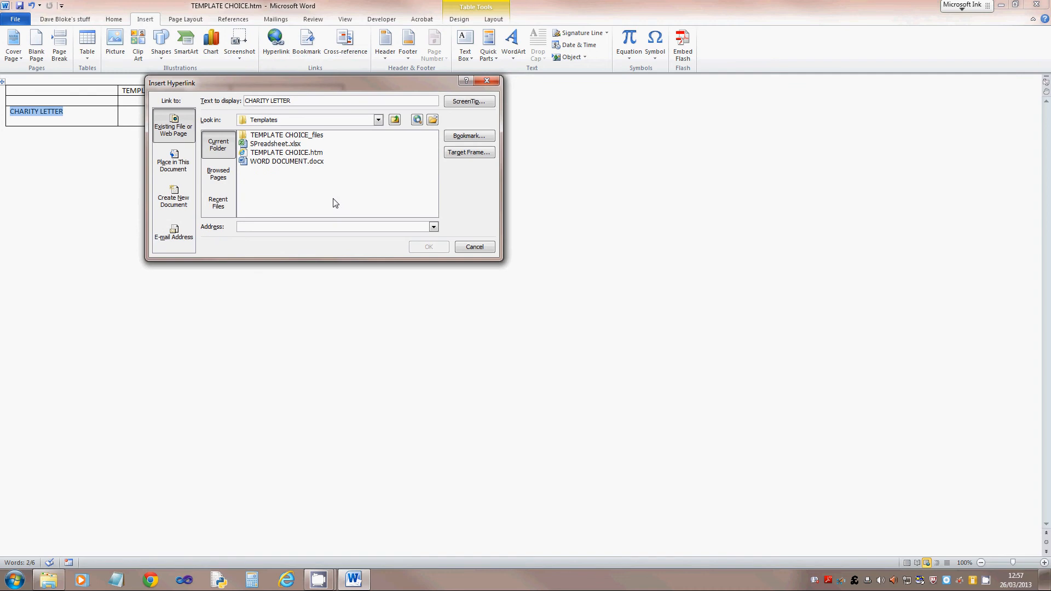
click(275, 162)
click(428, 247)
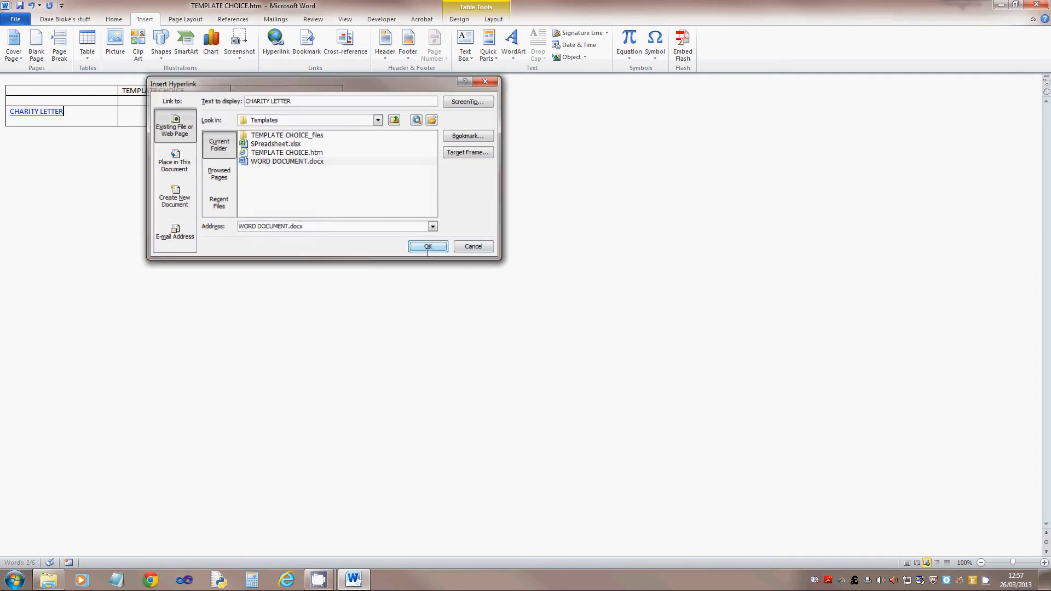
Hyperlink the PRICE LABELS text to the existing file SPreadsheet.xlsx
drag(288, 112, 235, 112)
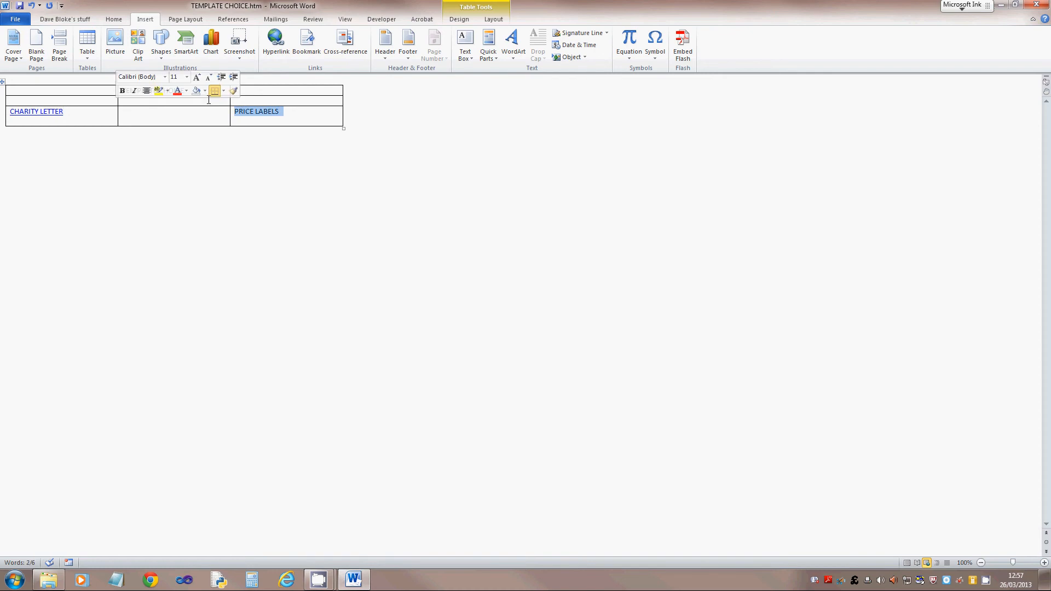
click(276, 38)
click(275, 144)
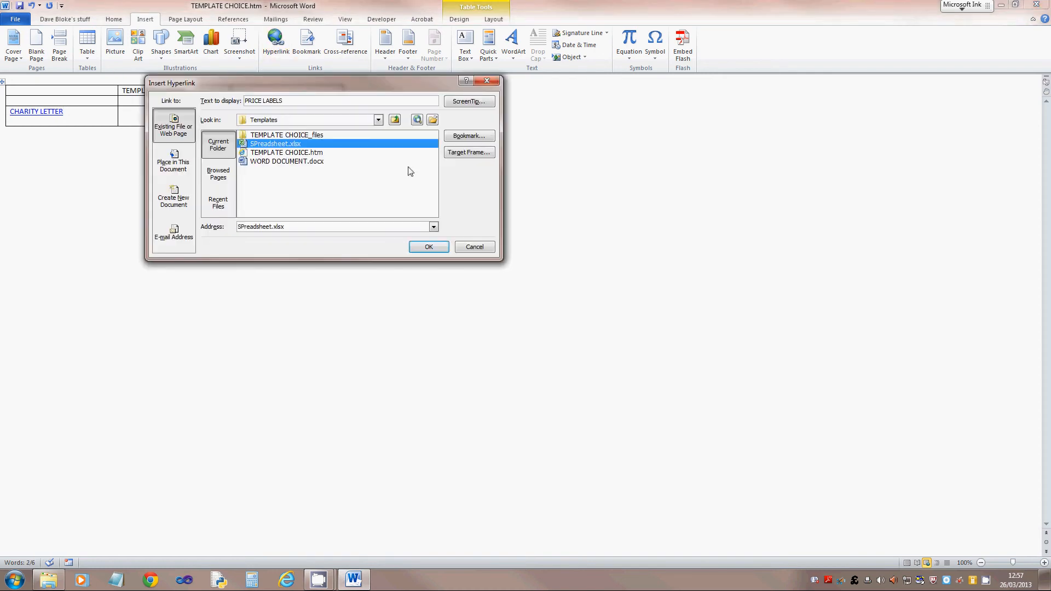
click(429, 247)
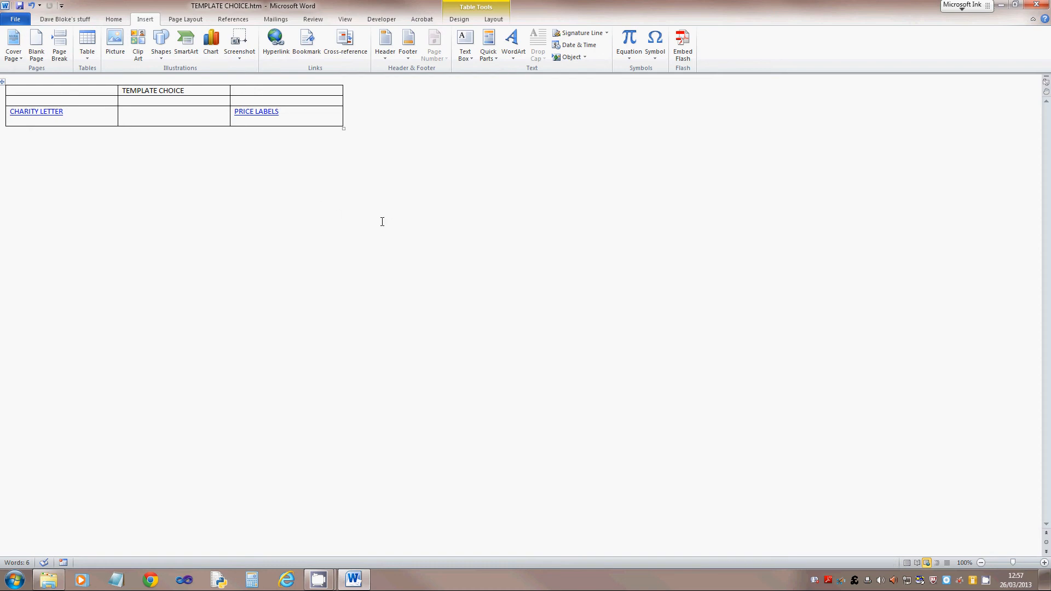
Remove all borders from the table and save the web page
mouse_move(1004, 77)
click(2, 82)
click(463, 20)
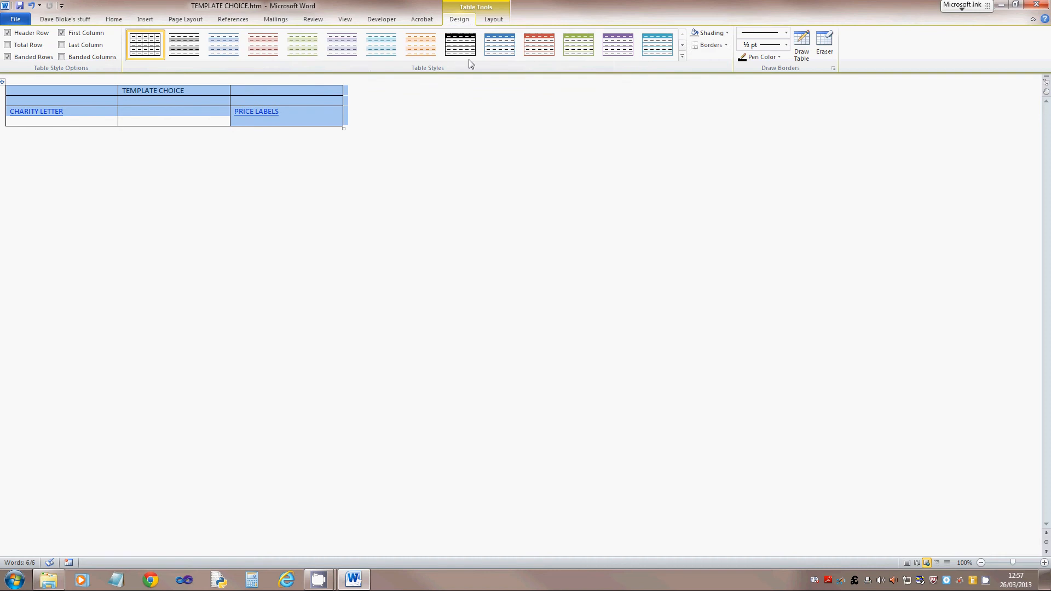
click(702, 48)
click(329, 203)
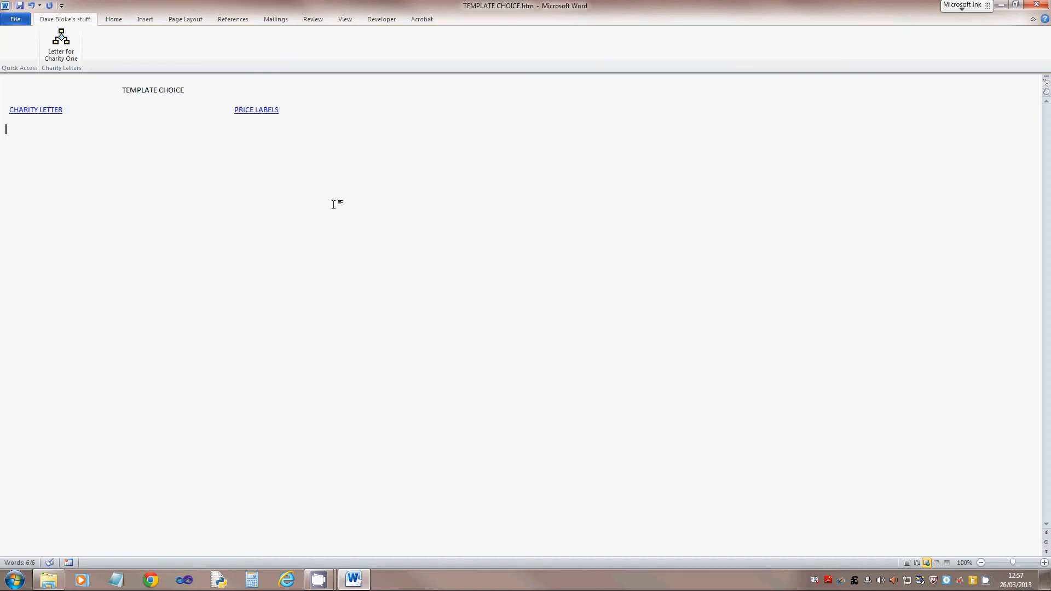
click(20, 6)
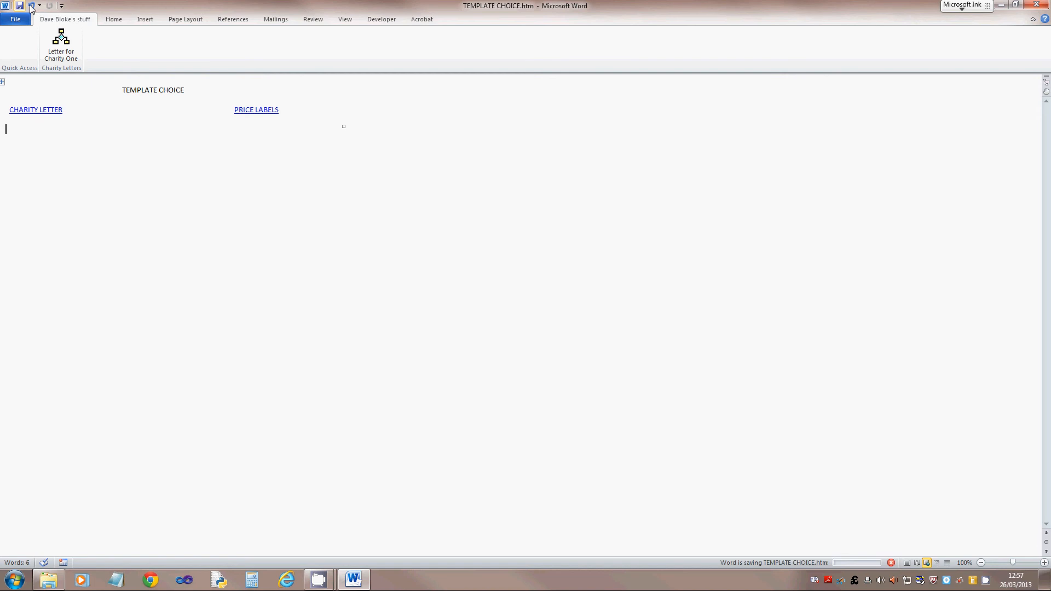
Close the Word document and open TEMPLATE CHOICE.htm from the Templates folder in a maximized Google Chrome window
click(1036, 5)
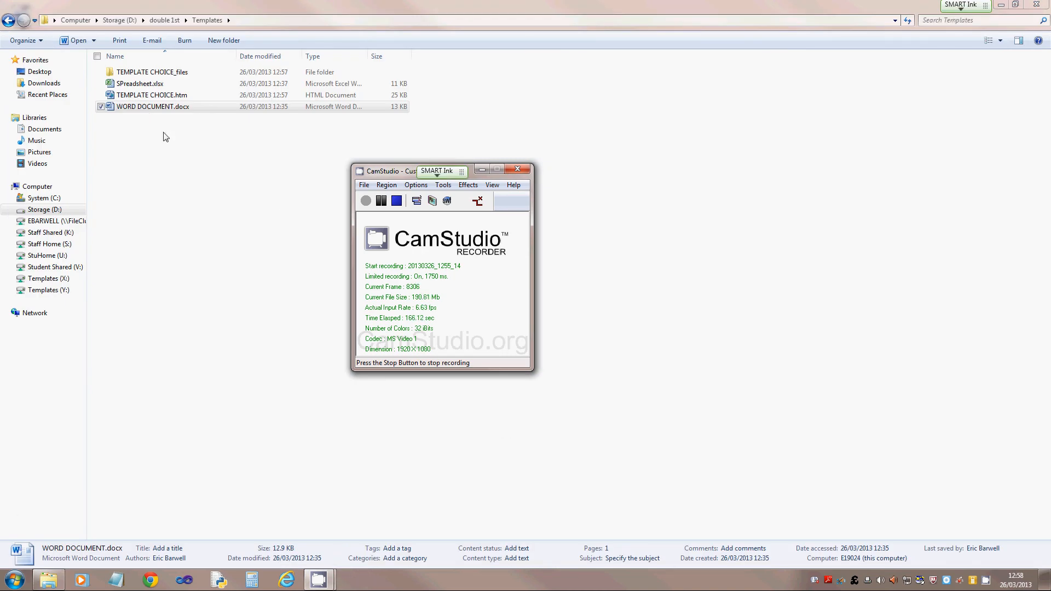
click(147, 95)
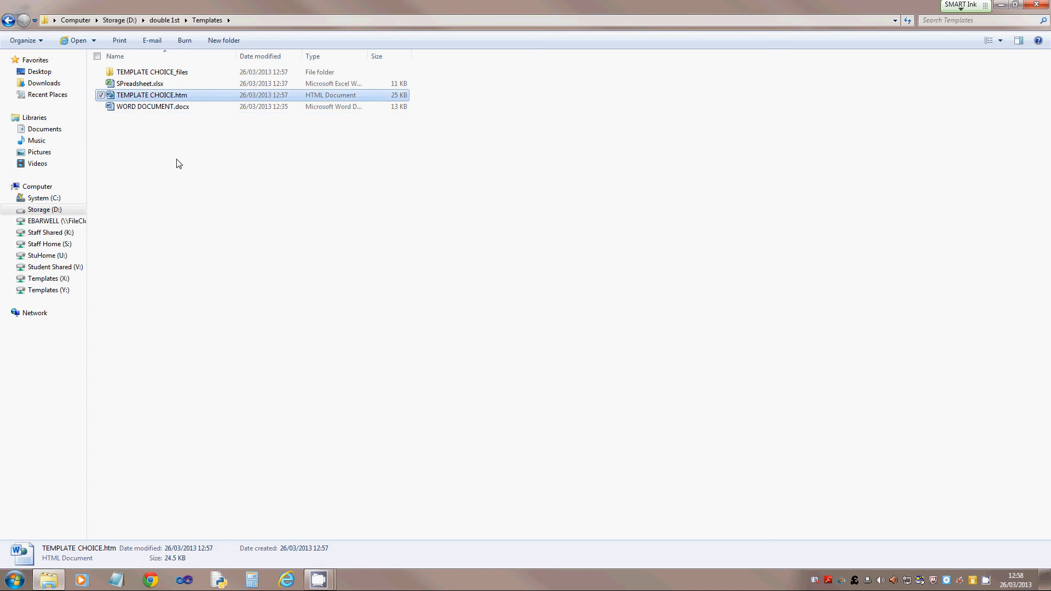
right_click(151, 97)
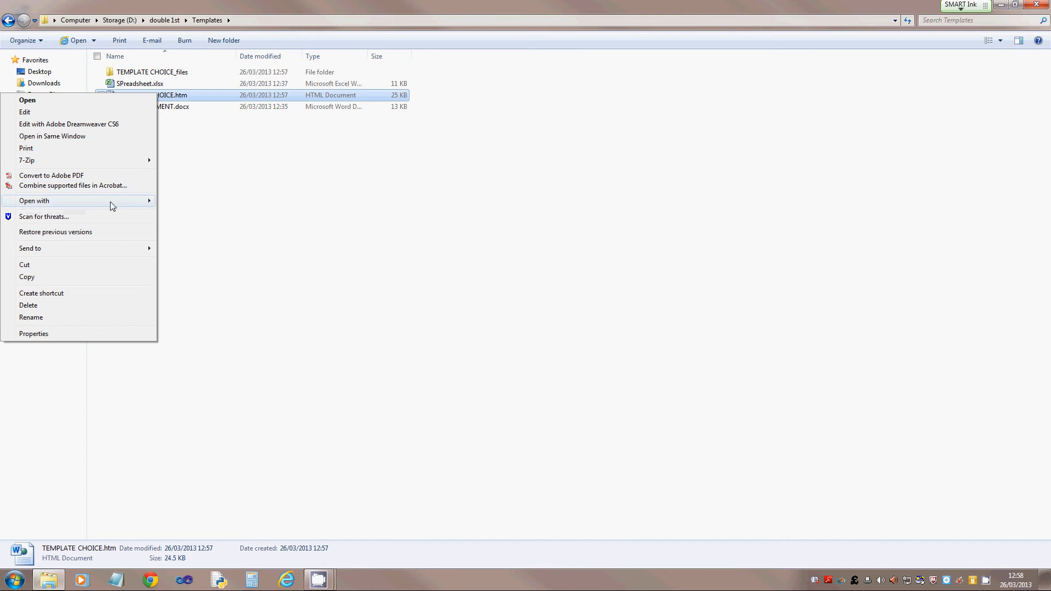
mouse_move(113, 205)
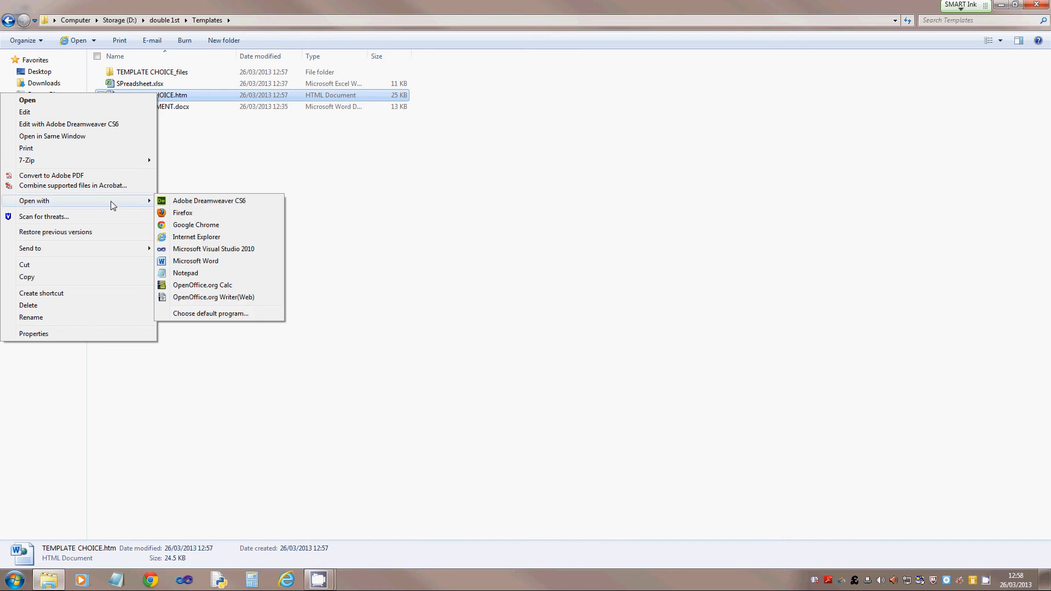
click(205, 227)
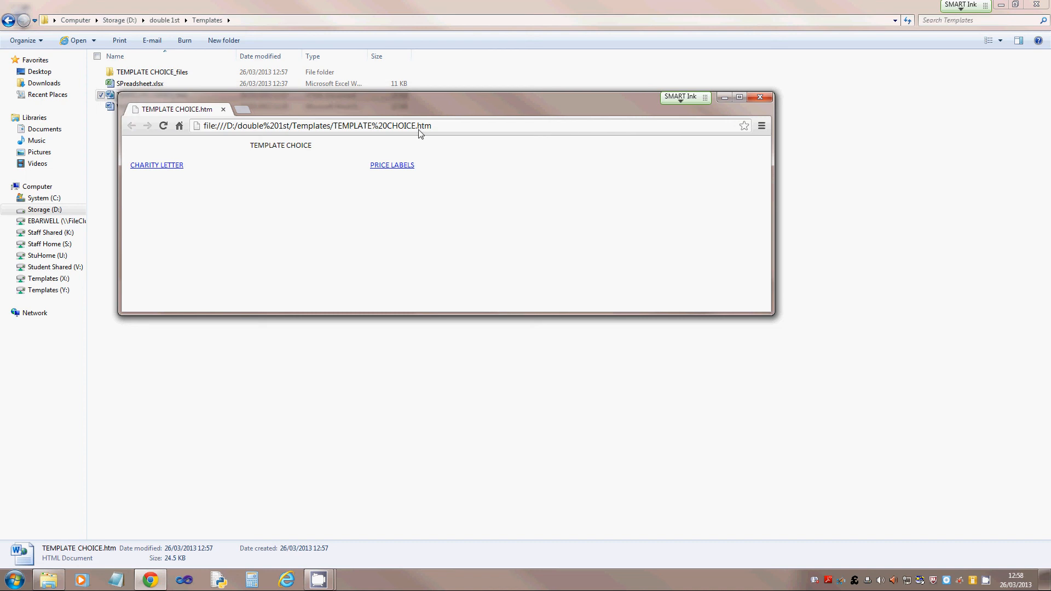
double_click(440, 107)
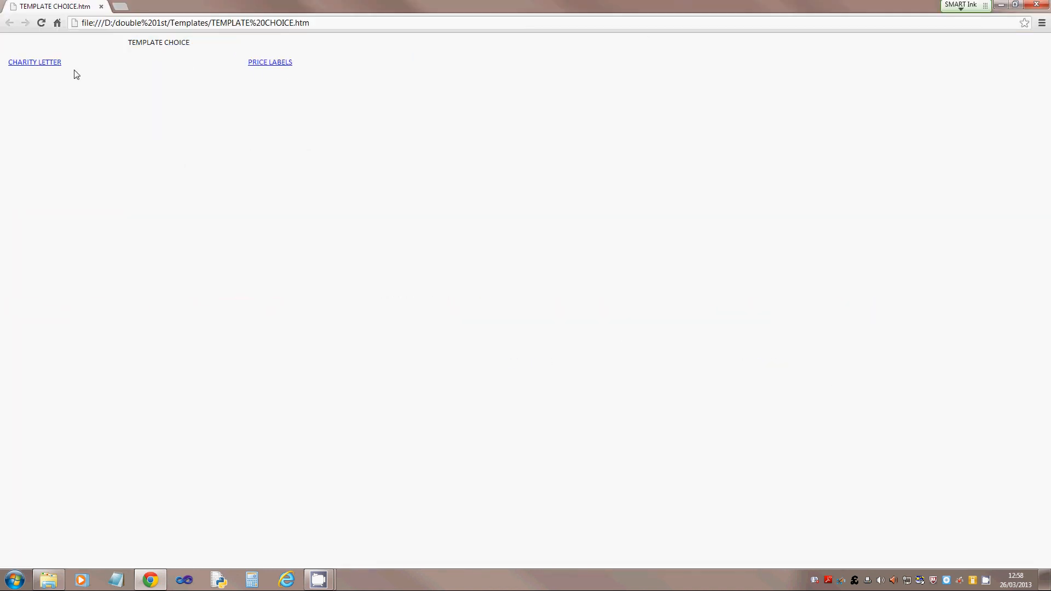
Test the PRICE LABELS link by opening the downloaded spreadsheet in Excel, and close the workbook
click(259, 64)
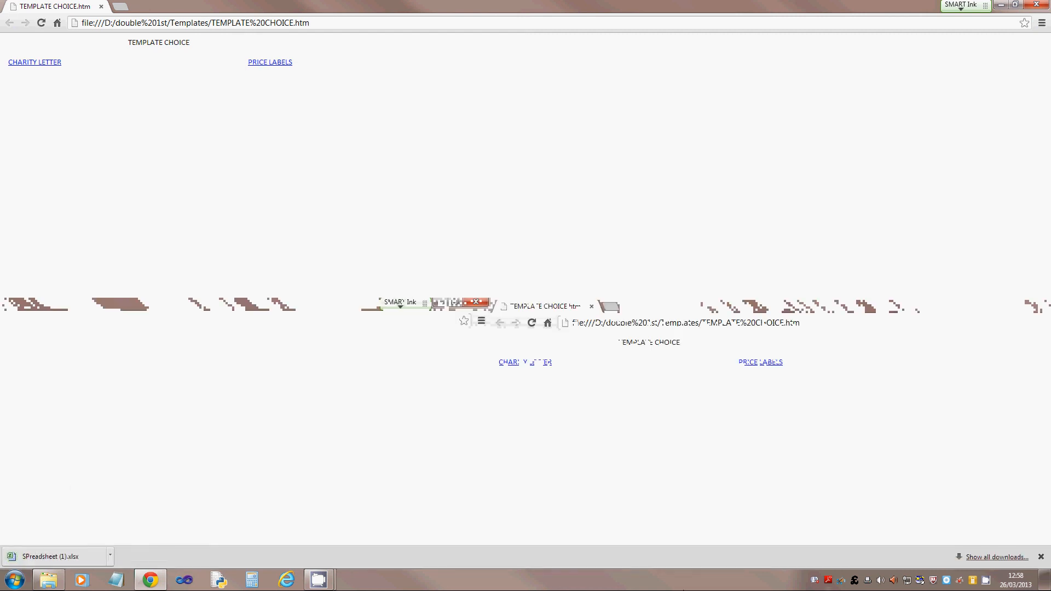
click(85, 552)
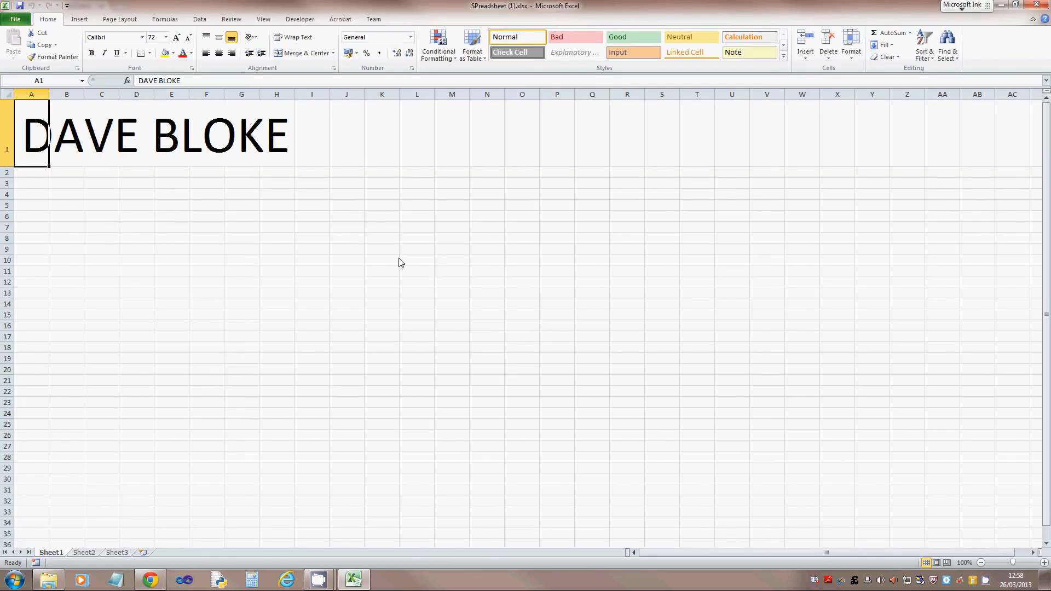
click(1040, 5)
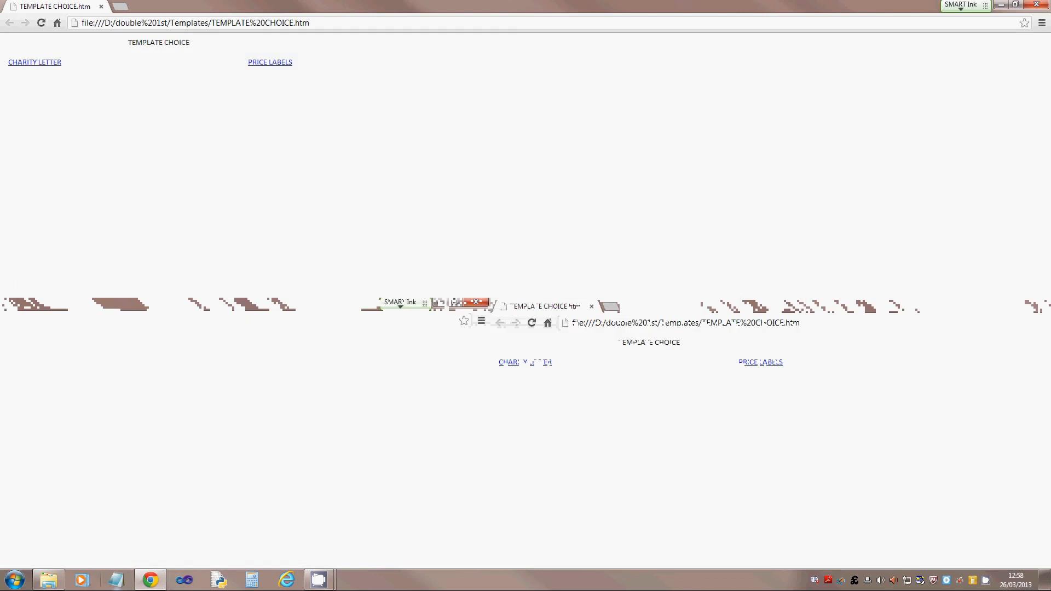
Return to the Templates folder and open TEMPLATE CHOICE.htm with Internet Explorer
click(48, 581)
right_click(138, 94)
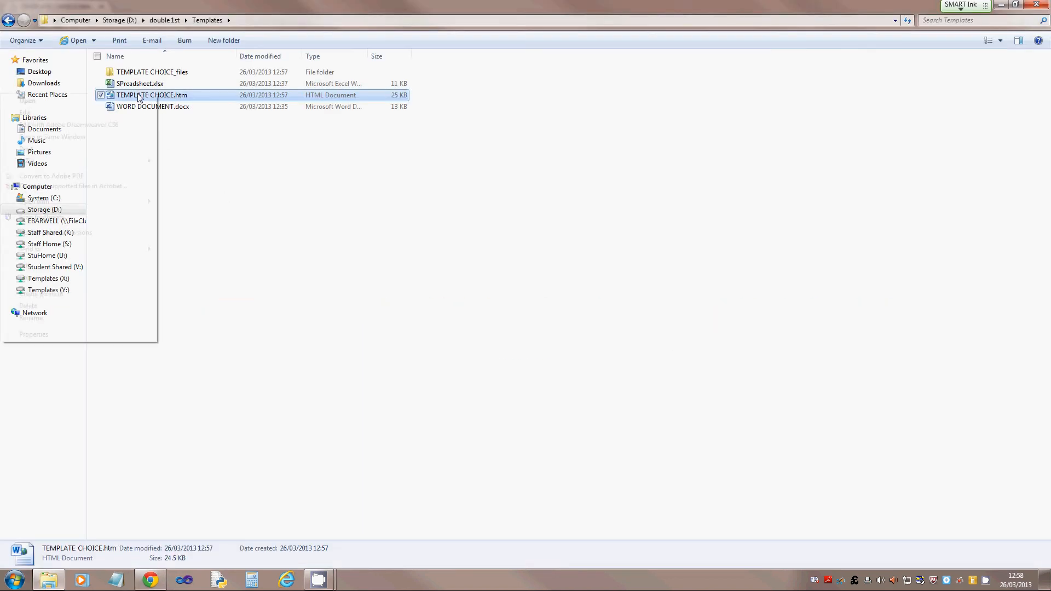
mouse_move(116, 204)
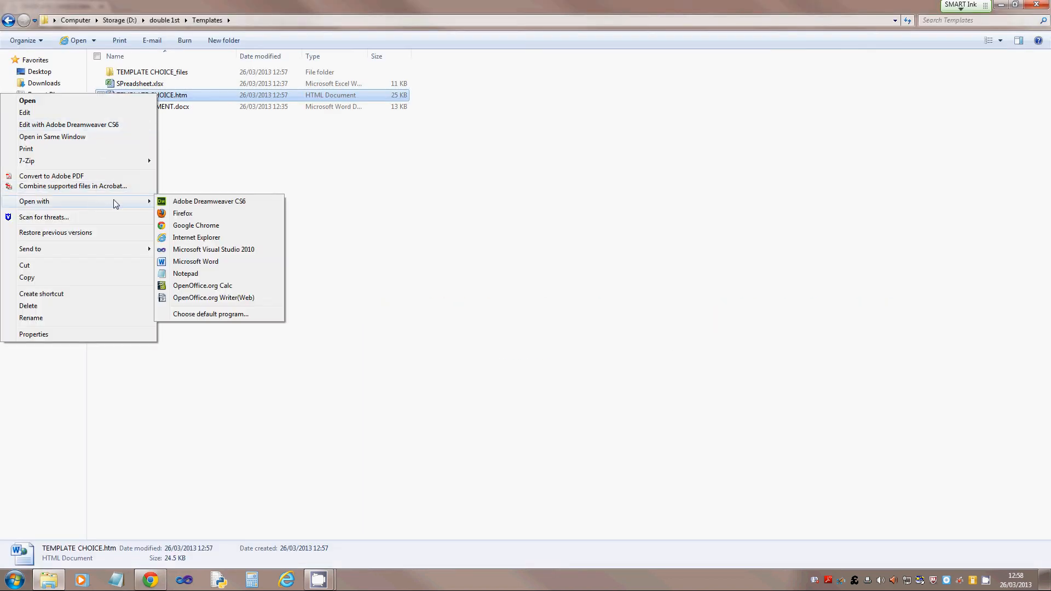
click(196, 238)
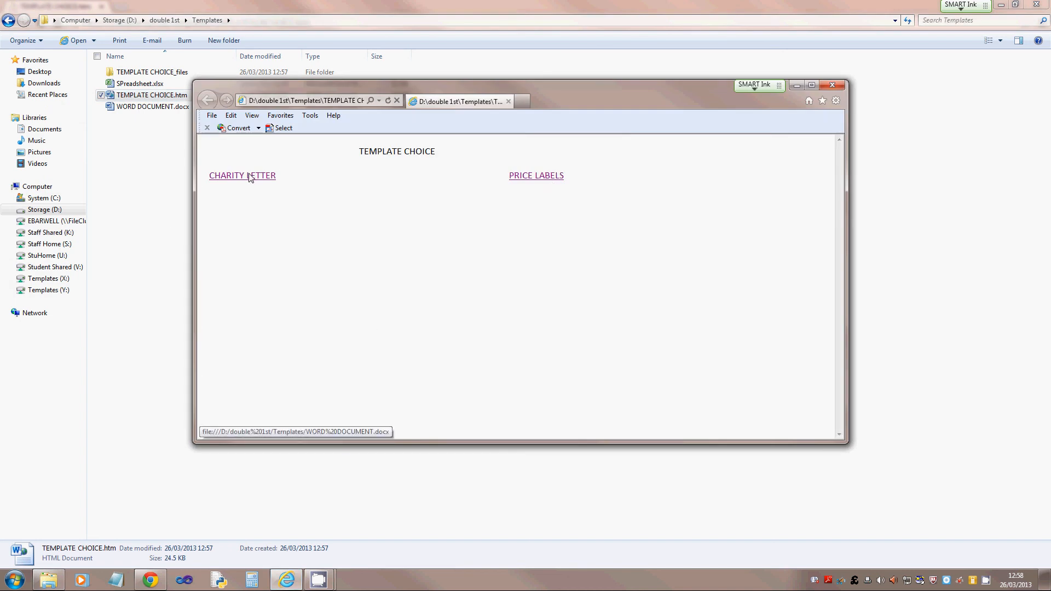
Test the CHARITY LETTER link by opening WORD DOCUMENT.docx in Word, and minimize the document to return to the web page
click(250, 177)
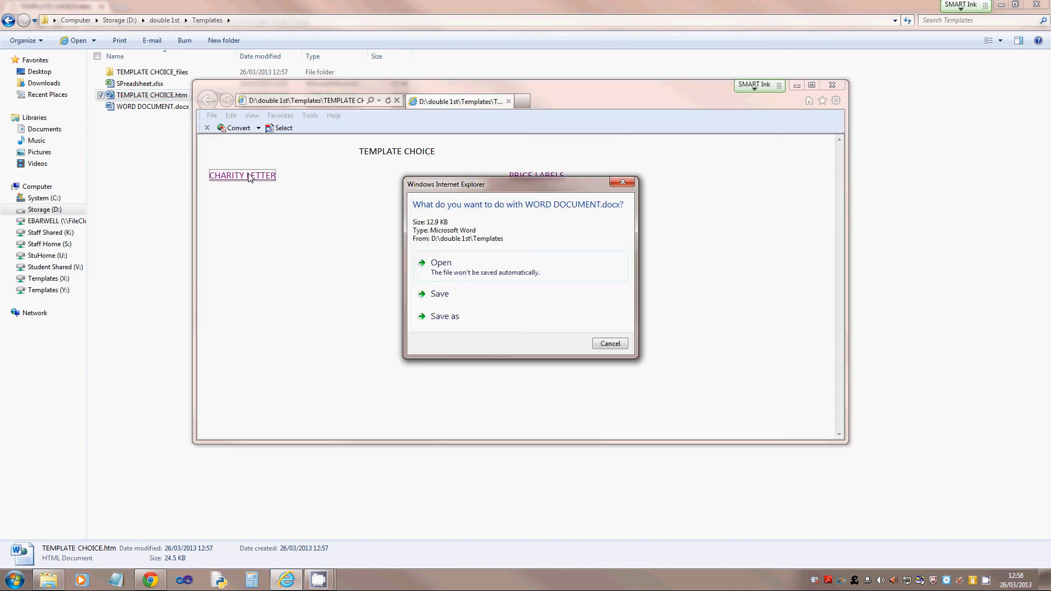
click(455, 264)
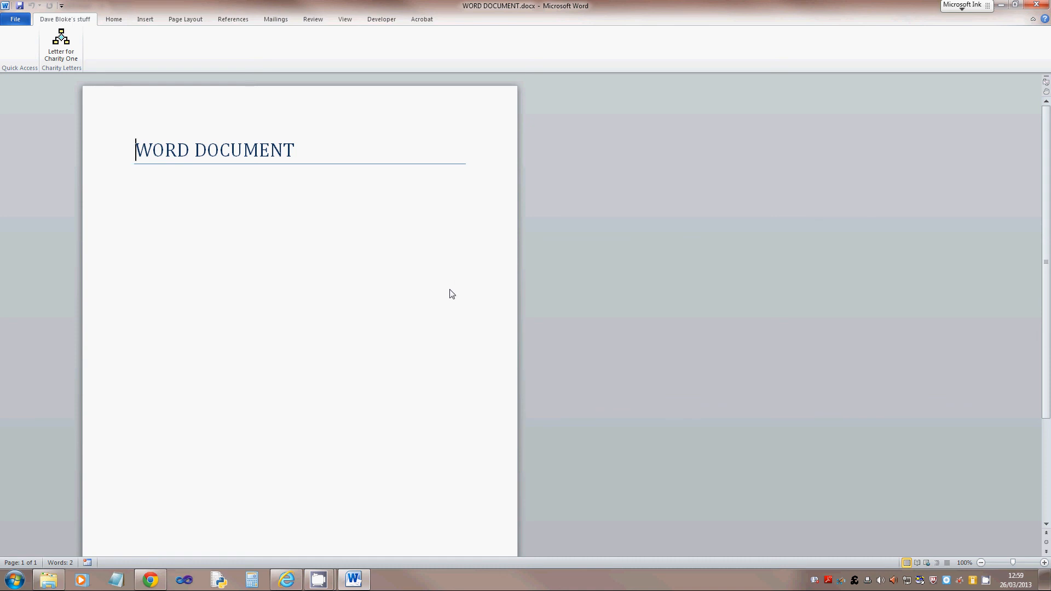
click(353, 579)
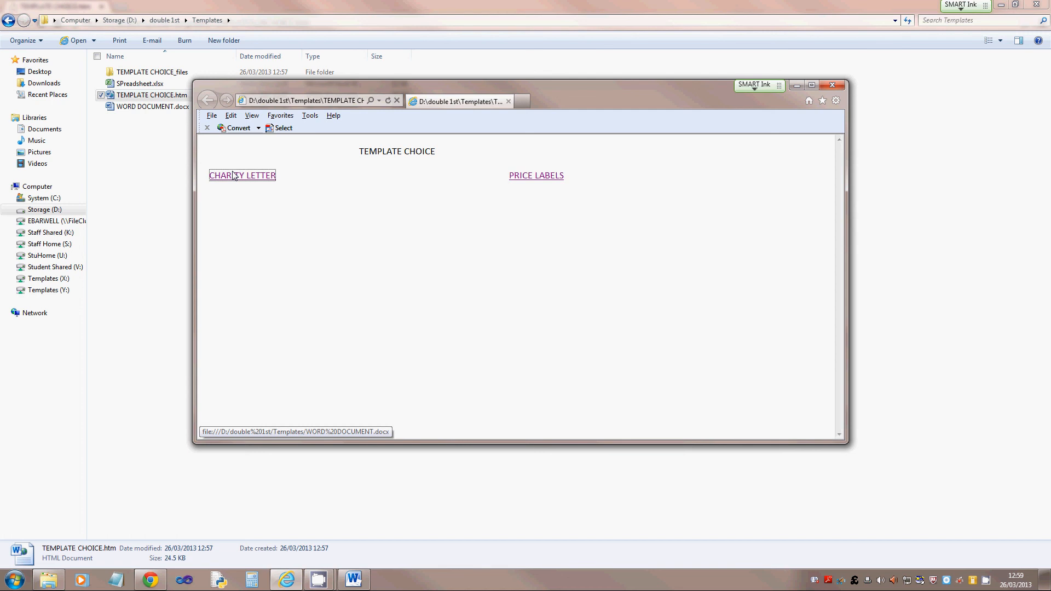
click(318, 579)
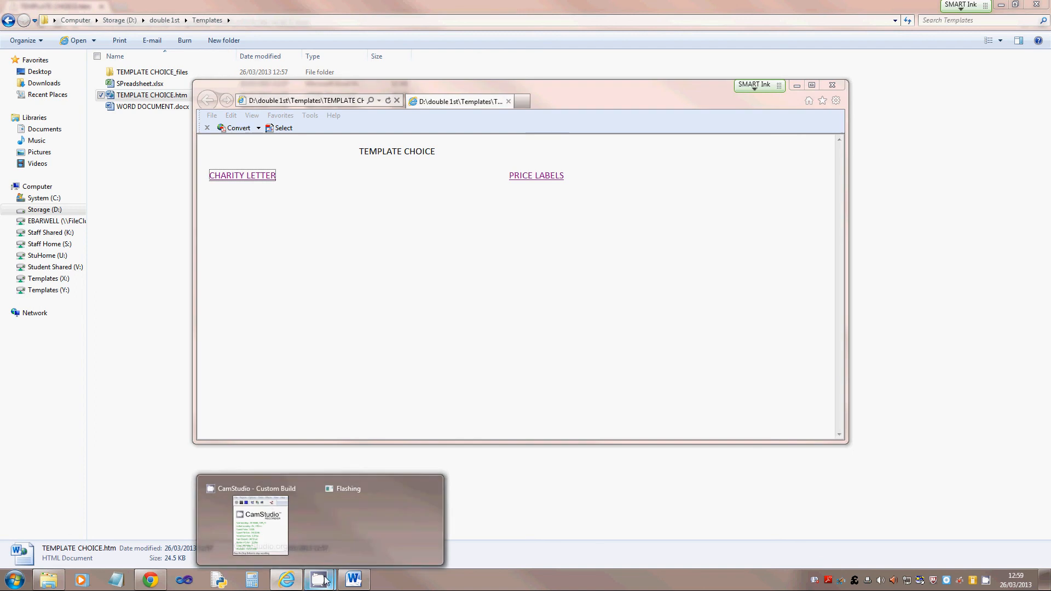